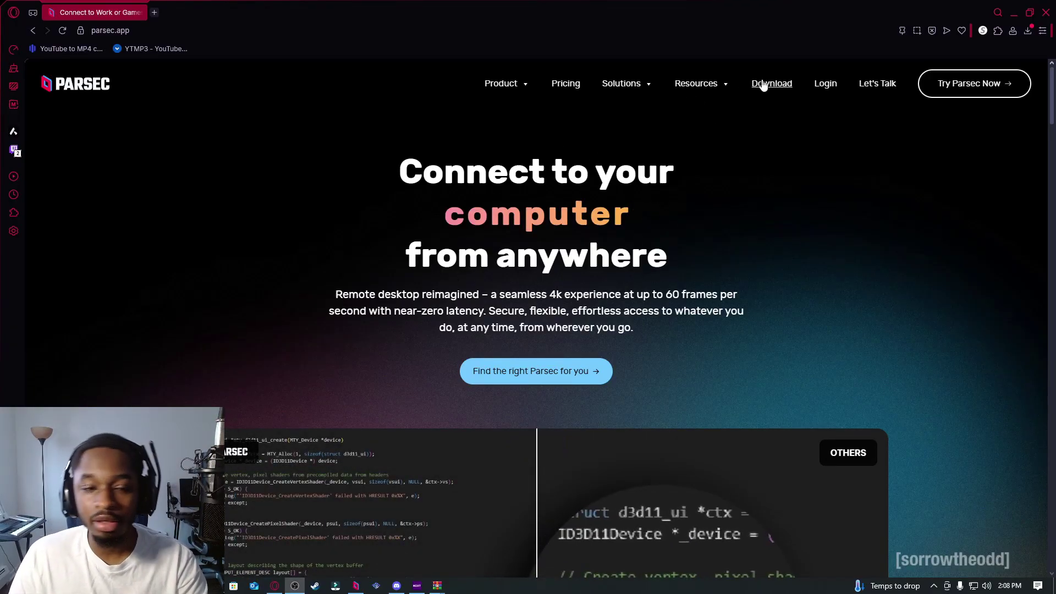
# Step: Download the Windows 64 Bit installer from the Parsec website's download page
pyautogui.click(825, 84)
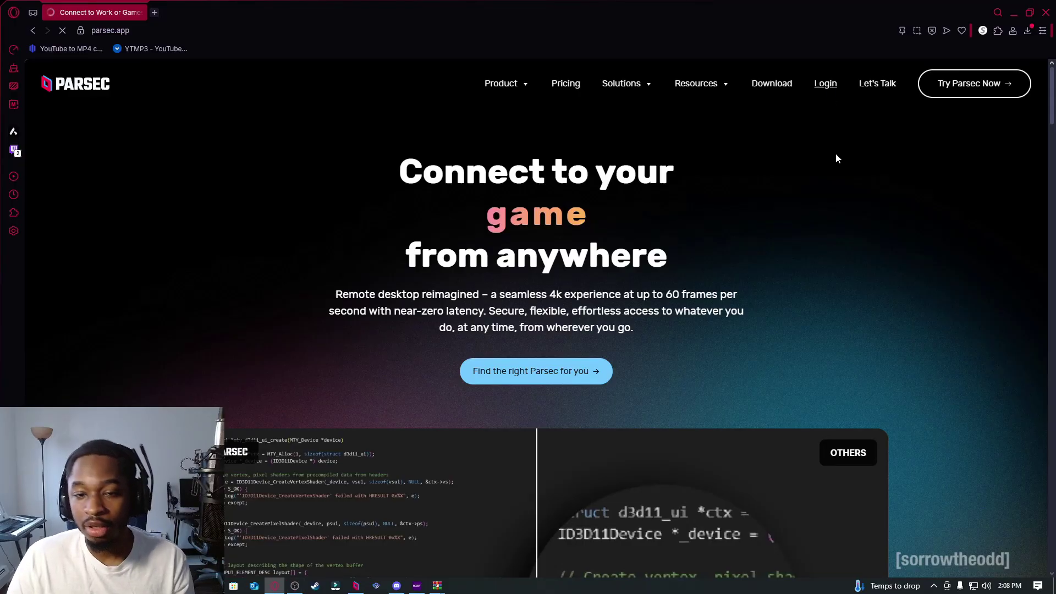
pyautogui.hotkey('alt', 'Left')
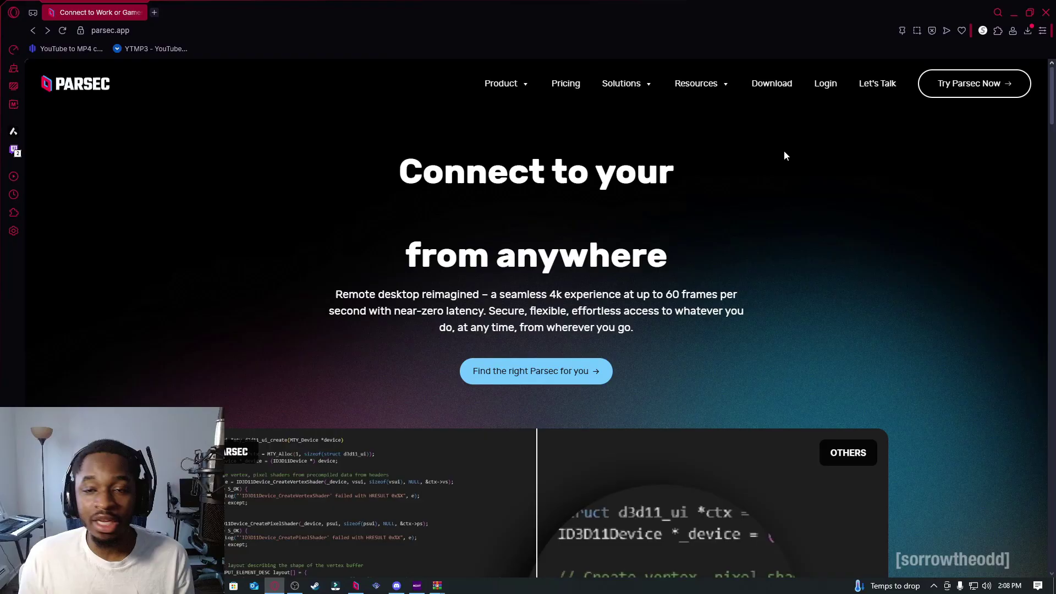
pyautogui.click(759, 83)
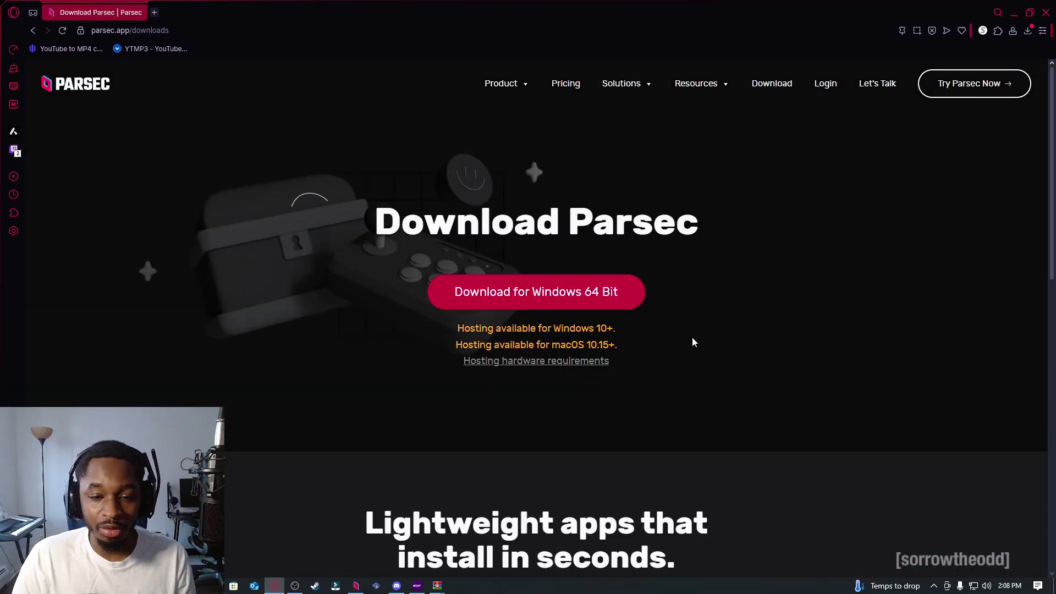
pyautogui.click(506, 293)
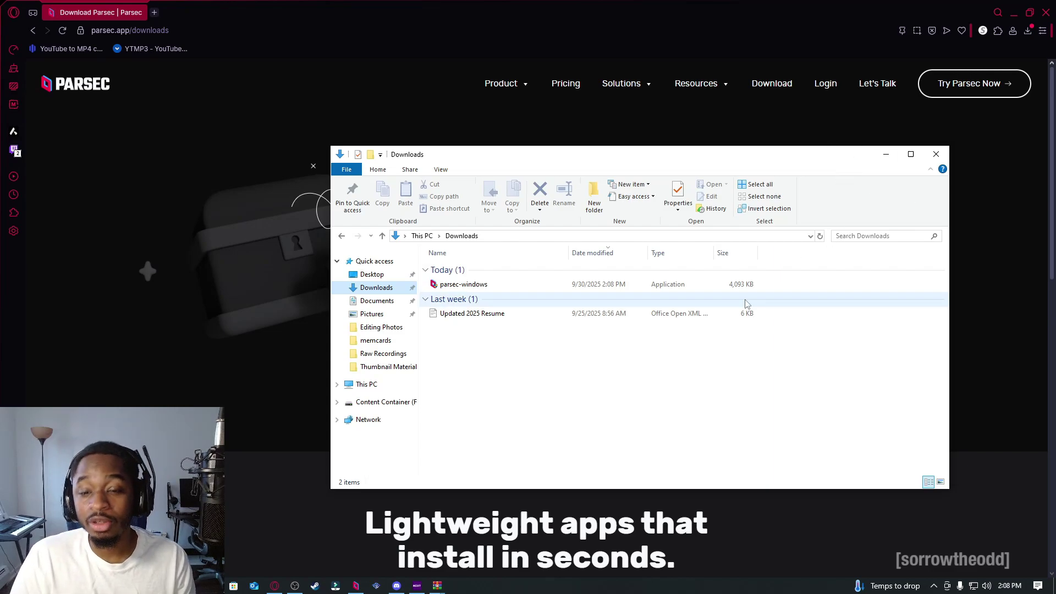
# Step: Run the parsec-windows installer with the Parsec App, Virtual USB Driver and Virtual Display Driver components and the Per User installation type
pyautogui.doubleClick(623, 289)
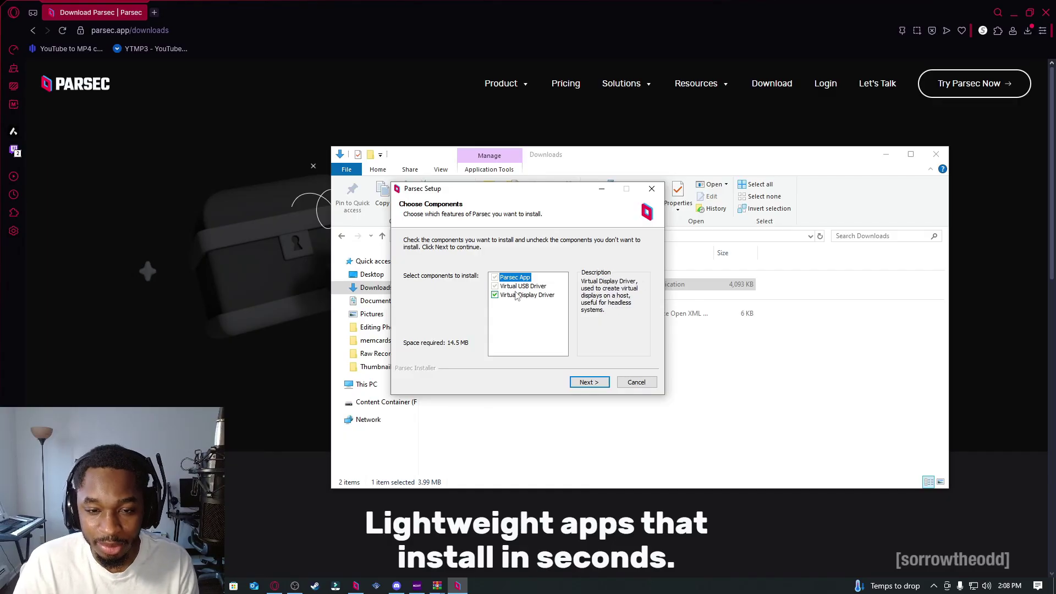
pyautogui.click(588, 382)
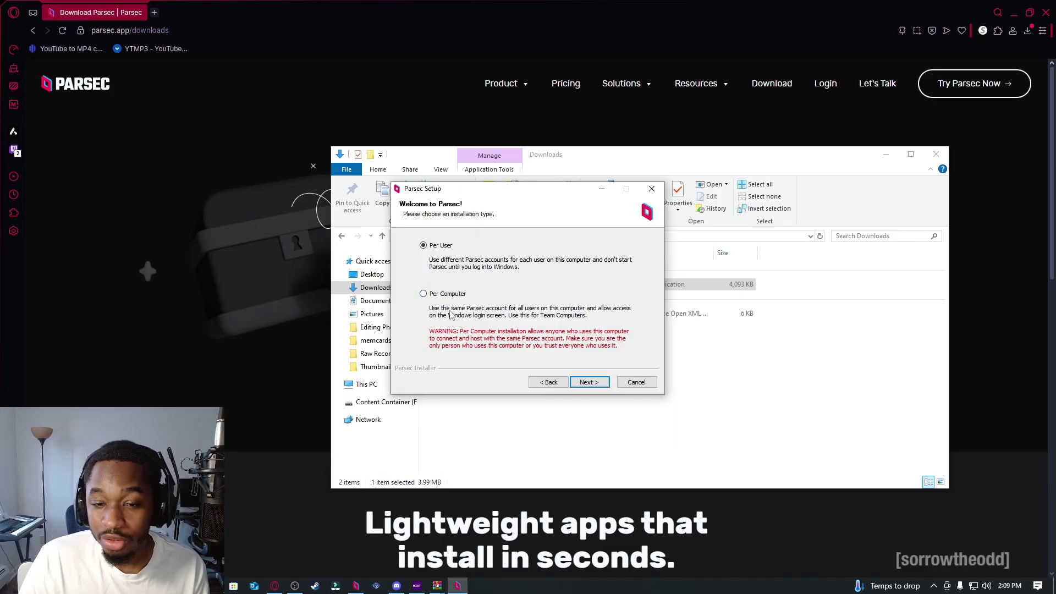
pyautogui.click(589, 381)
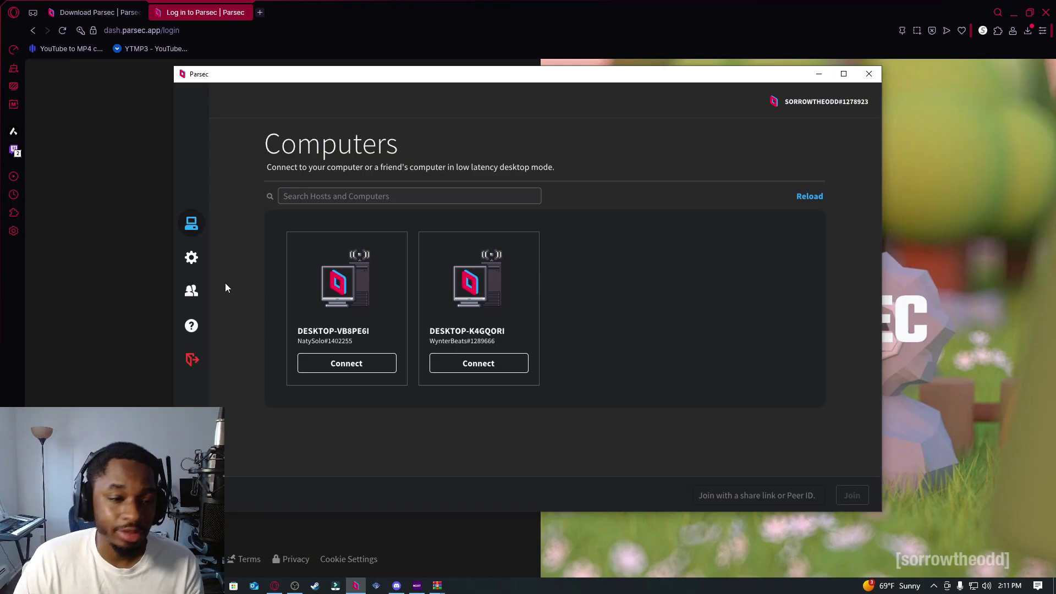
# Step: Look at the friends list and the Add Friend dialog, closing both without adding anyone
pyautogui.click(199, 294)
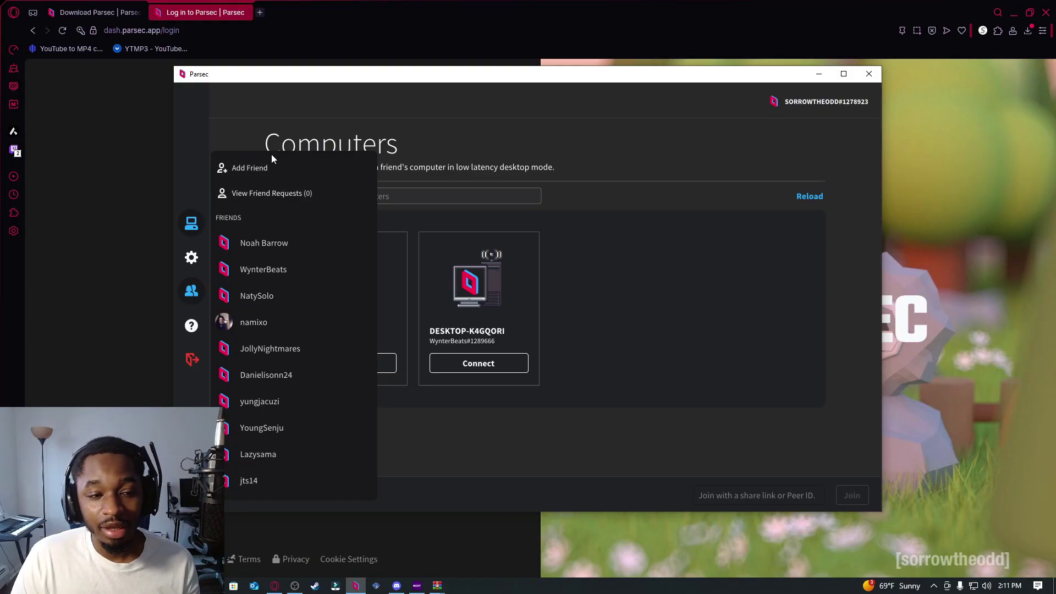
pyautogui.click(283, 171)
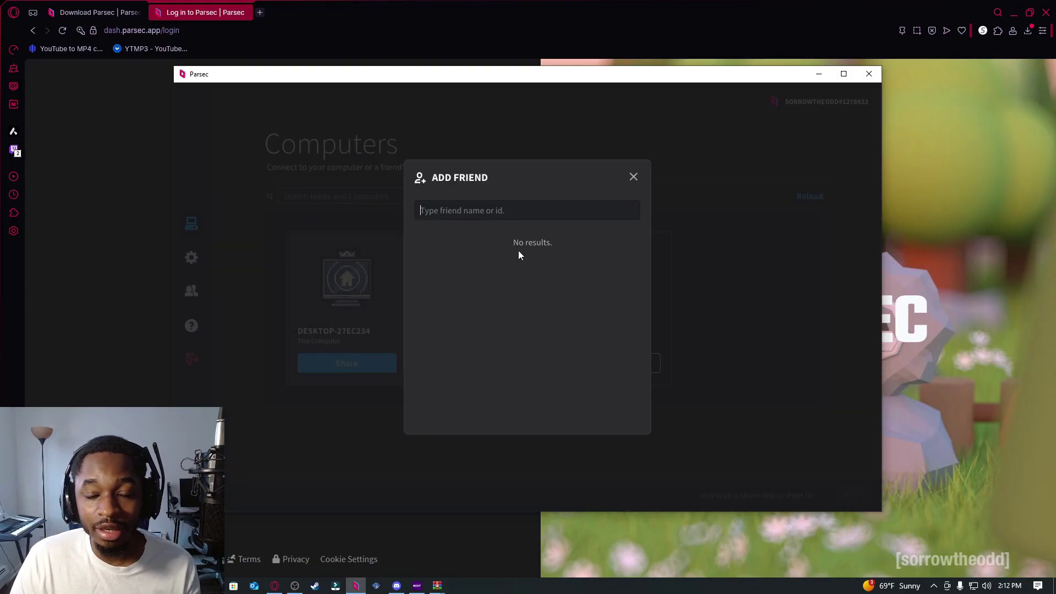
pyautogui.click(656, 179)
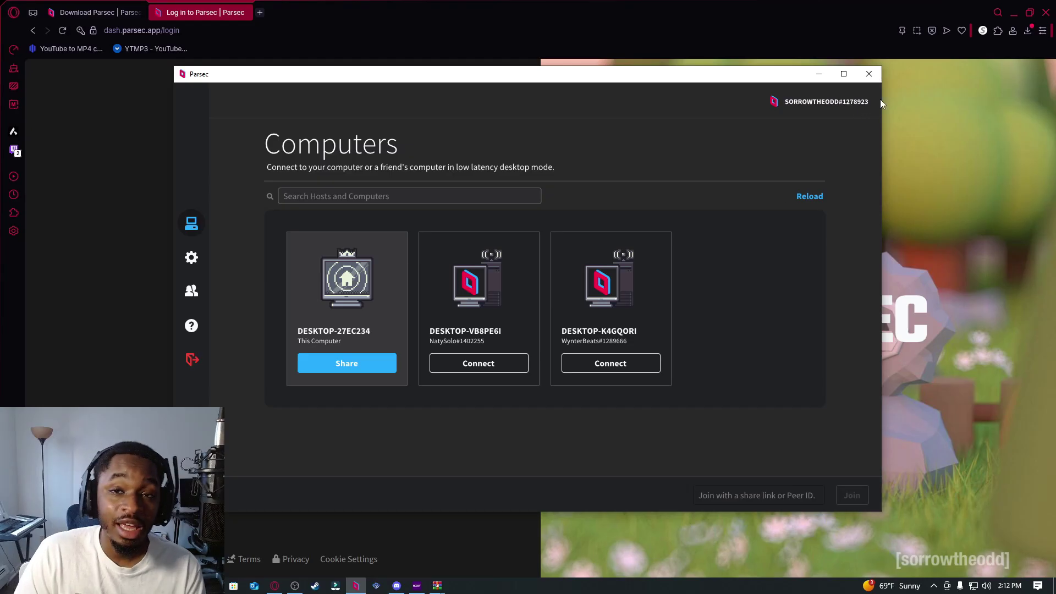
pyautogui.click(191, 292)
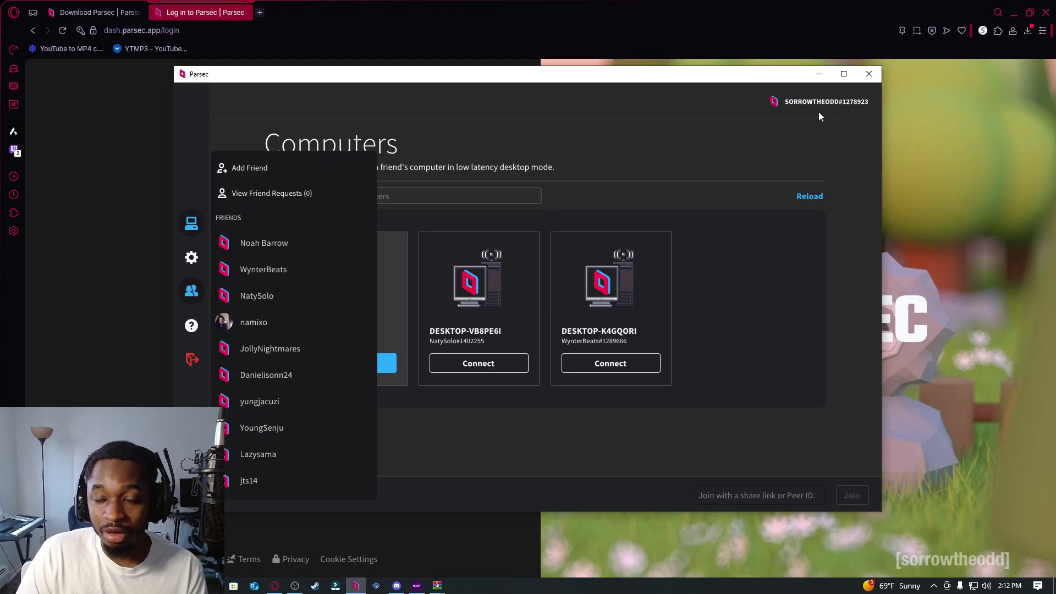
pyautogui.click(760, 135)
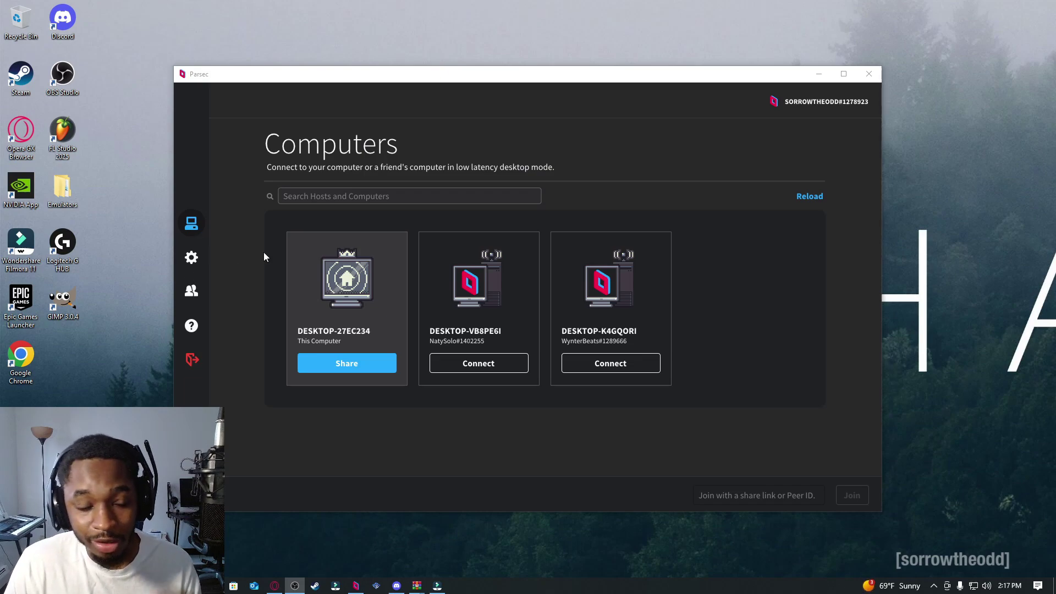
# Step: Open the Host settings and examine the first hosting option
pyautogui.click(202, 259)
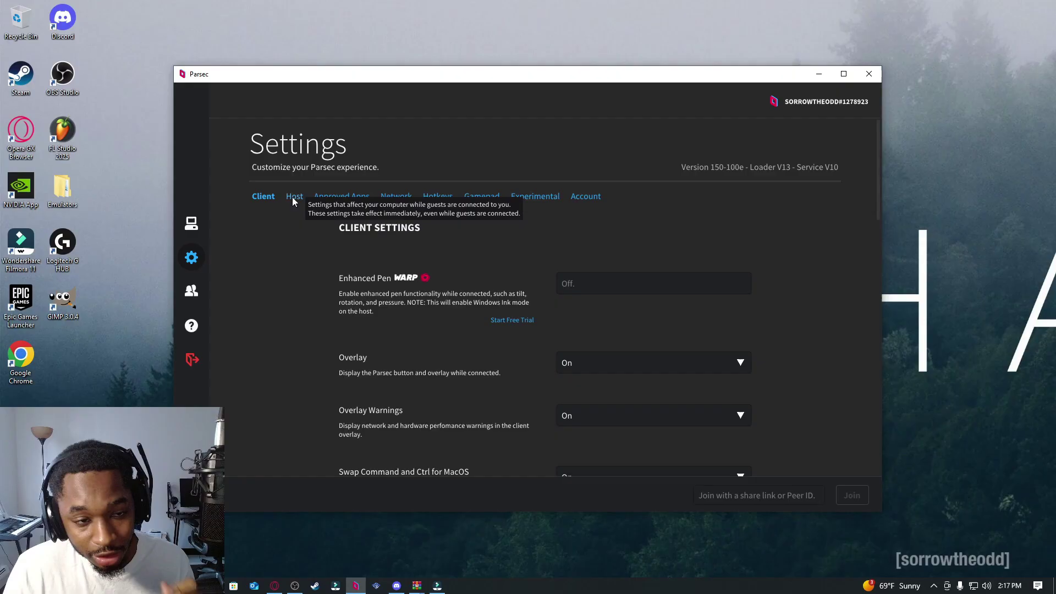
pyautogui.click(293, 197)
pyautogui.click(607, 264)
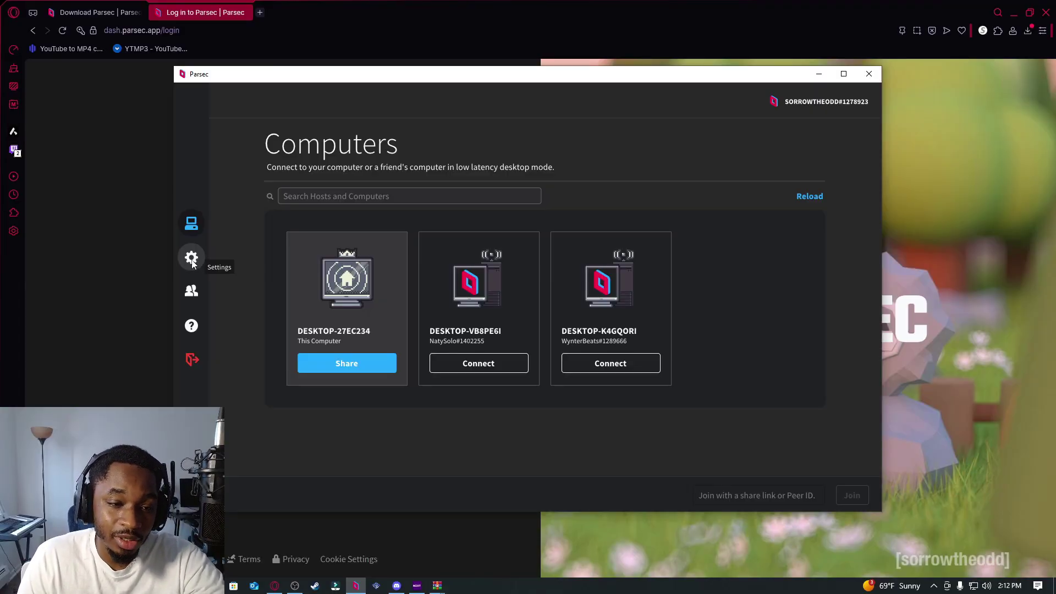
# Step: Set Approved Apps to On in the Parsec settings so guests can only use selected applications
pyautogui.click(192, 259)
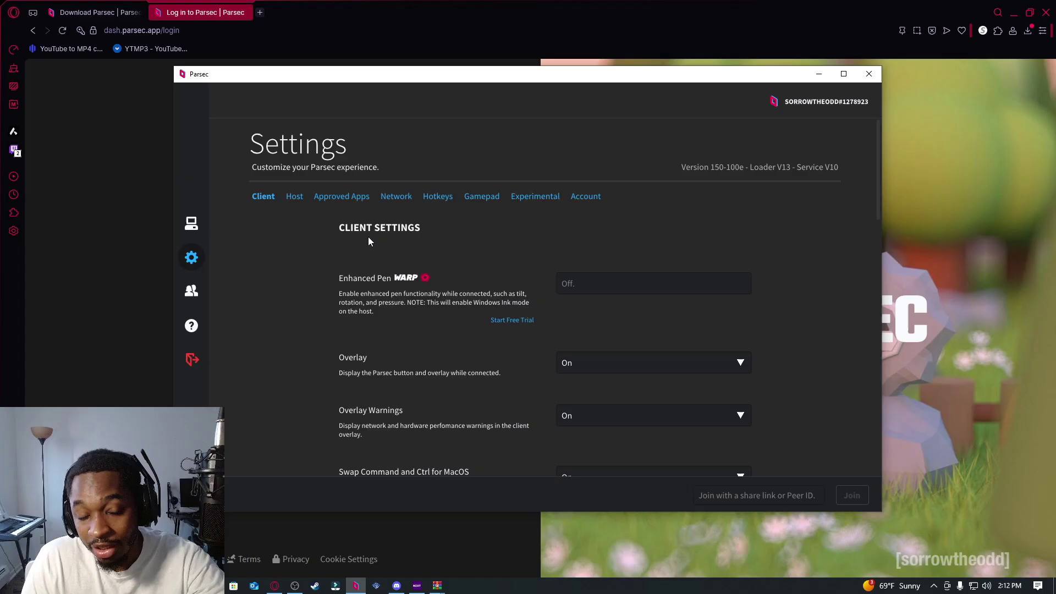
pyautogui.click(338, 197)
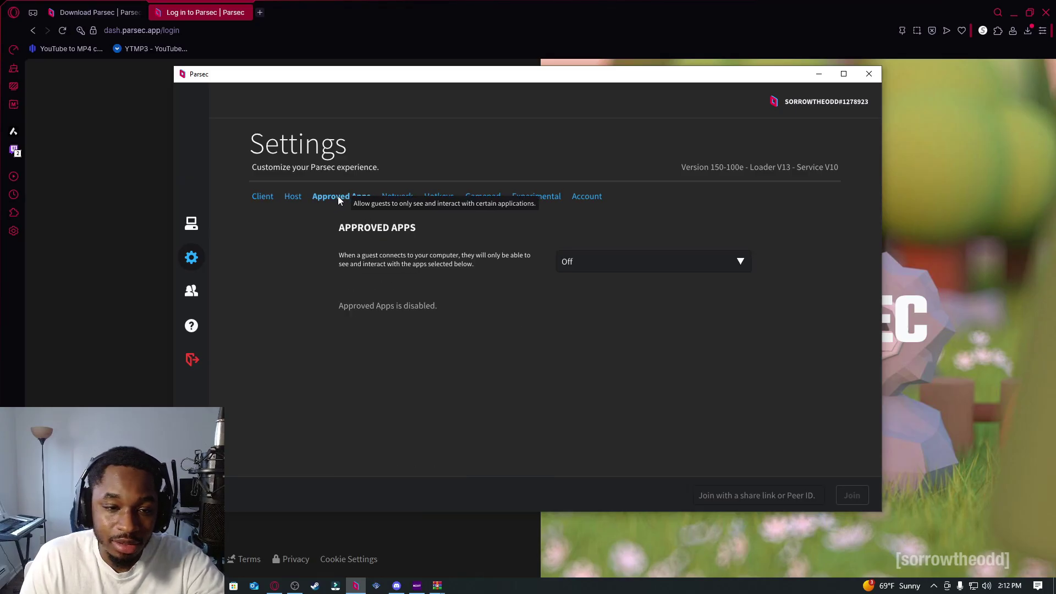
pyautogui.click(638, 261)
pyautogui.click(625, 285)
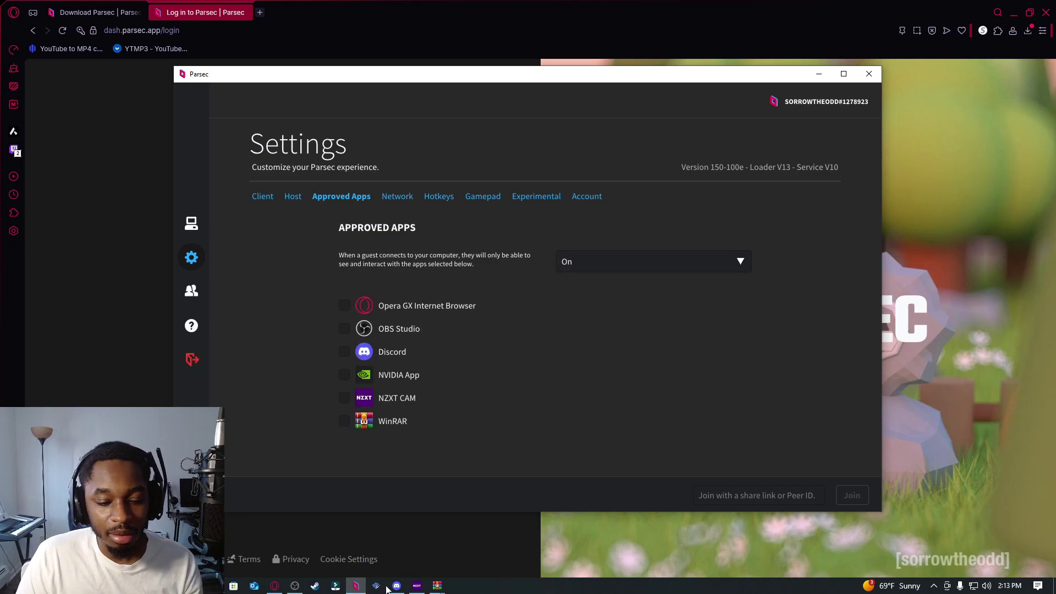
# Step: Bring up the PCSX2 emulator window, return to Parsec and approve PCSX2 v2.5.155 for guests
pyautogui.moveTo(356, 585)
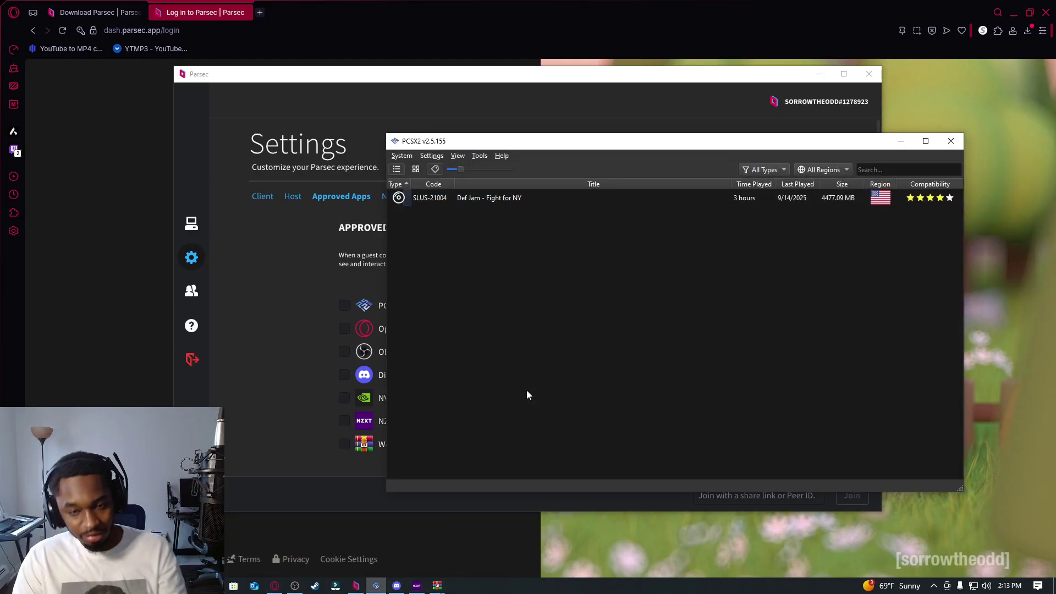
pyautogui.click(291, 338)
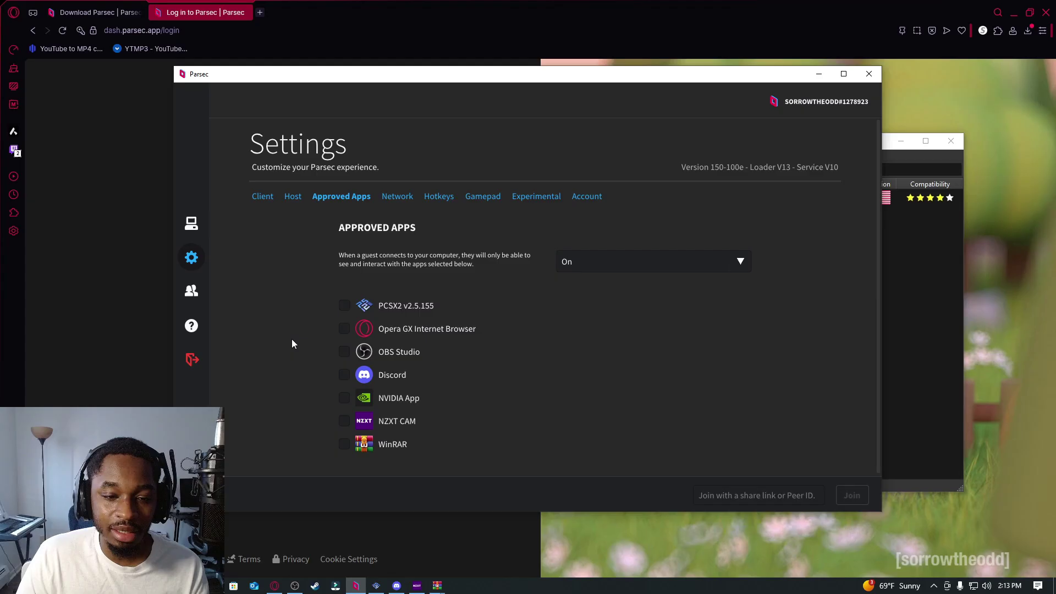
pyautogui.click(948, 320)
pyautogui.click(292, 307)
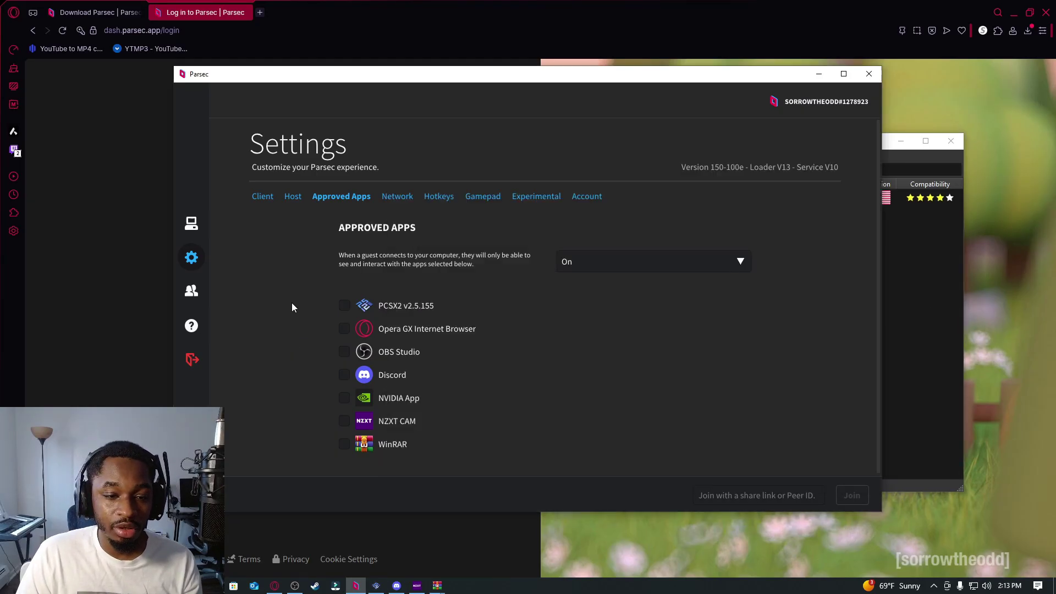
pyautogui.click(345, 306)
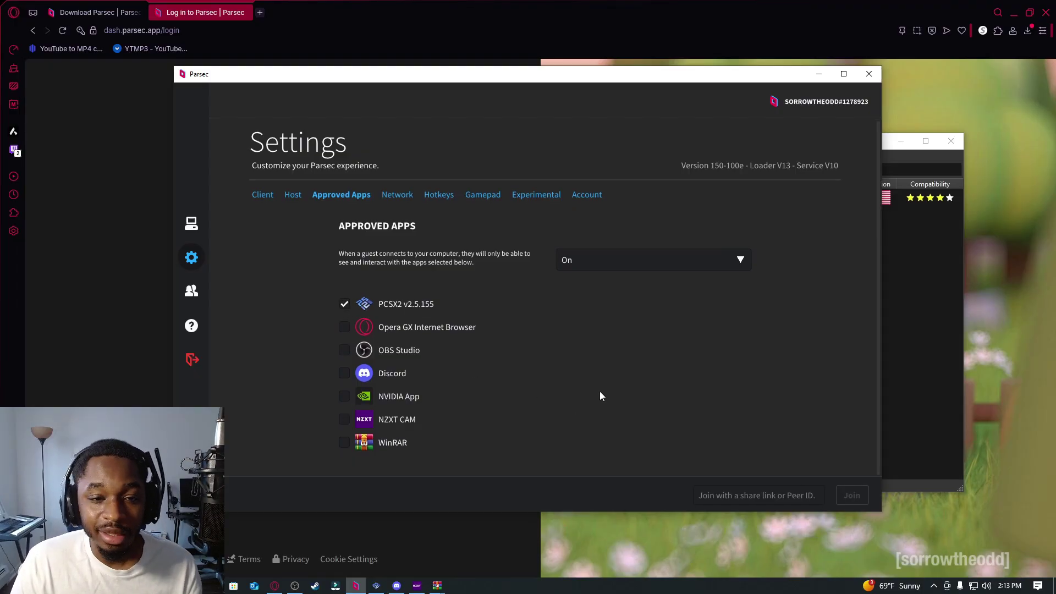
# Step: Look through the Network, Hotkeys, Gamepad, Experimental and Client settings, including the controller's button mapping
pyautogui.click(391, 195)
pyautogui.click(442, 196)
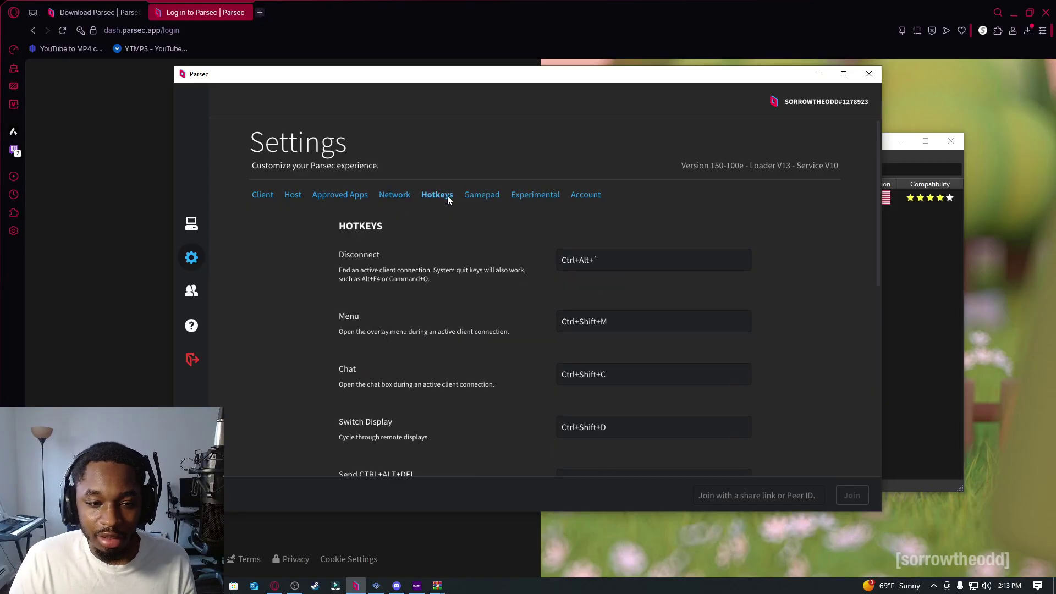
pyautogui.click(484, 197)
pyautogui.scroll(-2, 715, 253)
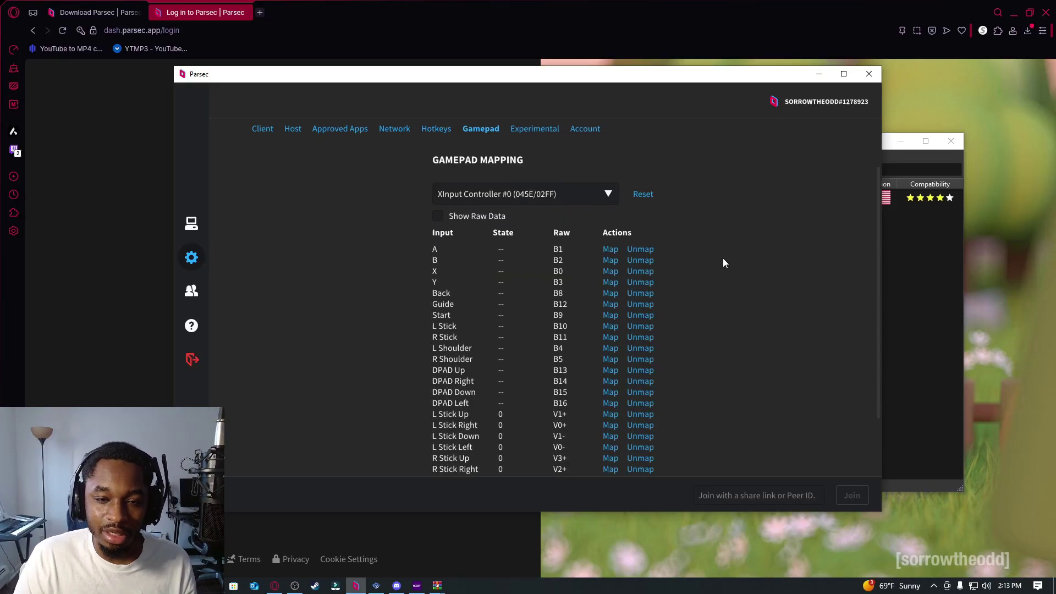
pyautogui.scroll(2, 727, 268)
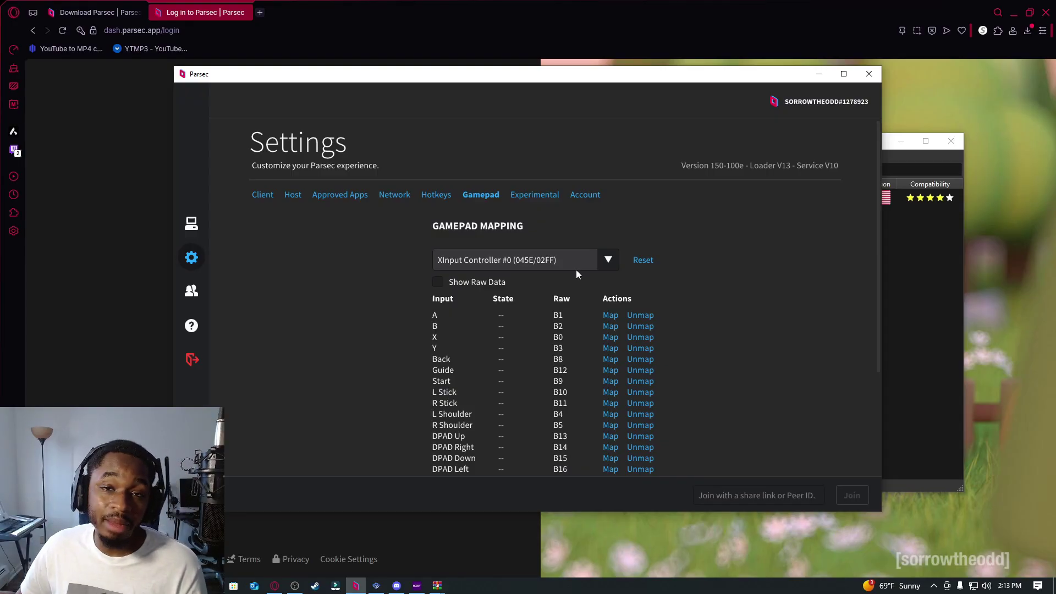
pyautogui.click(536, 192)
pyautogui.click(261, 194)
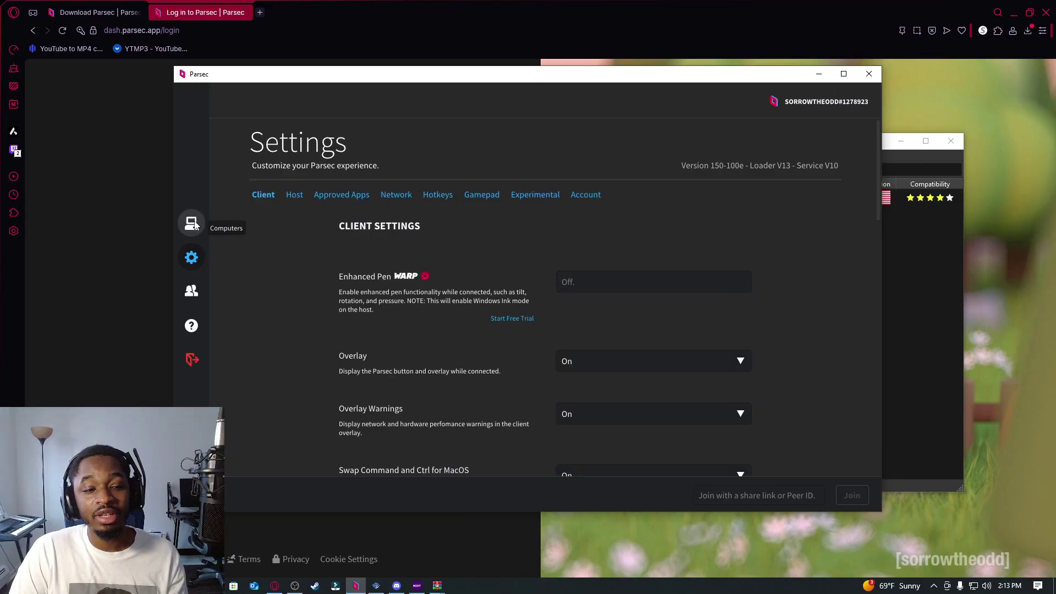
# Step: Return to the Computers page and switch to the PCSX2 window
pyautogui.click(192, 223)
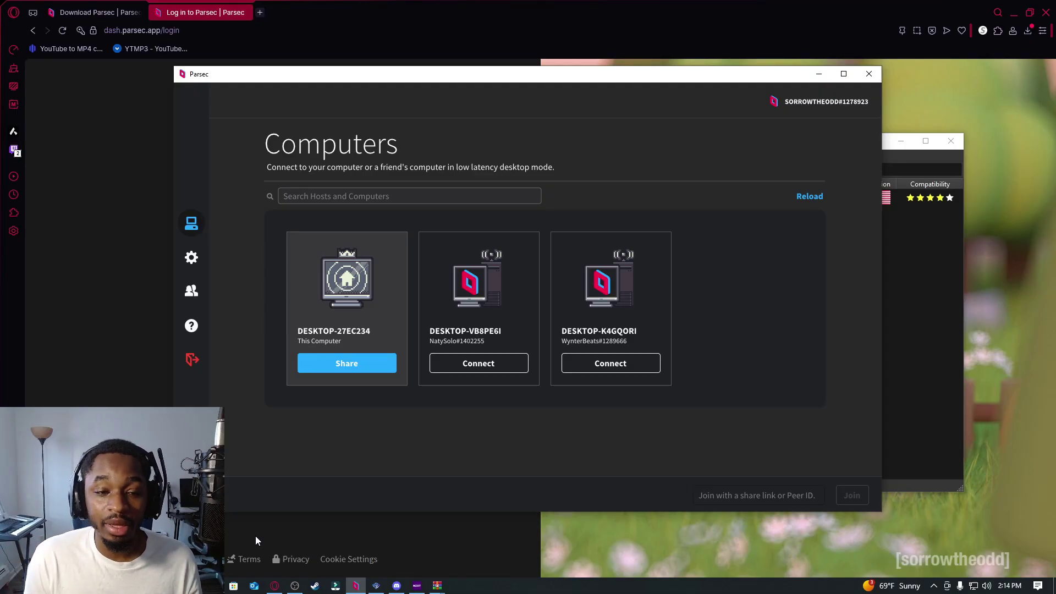
pyautogui.click(941, 429)
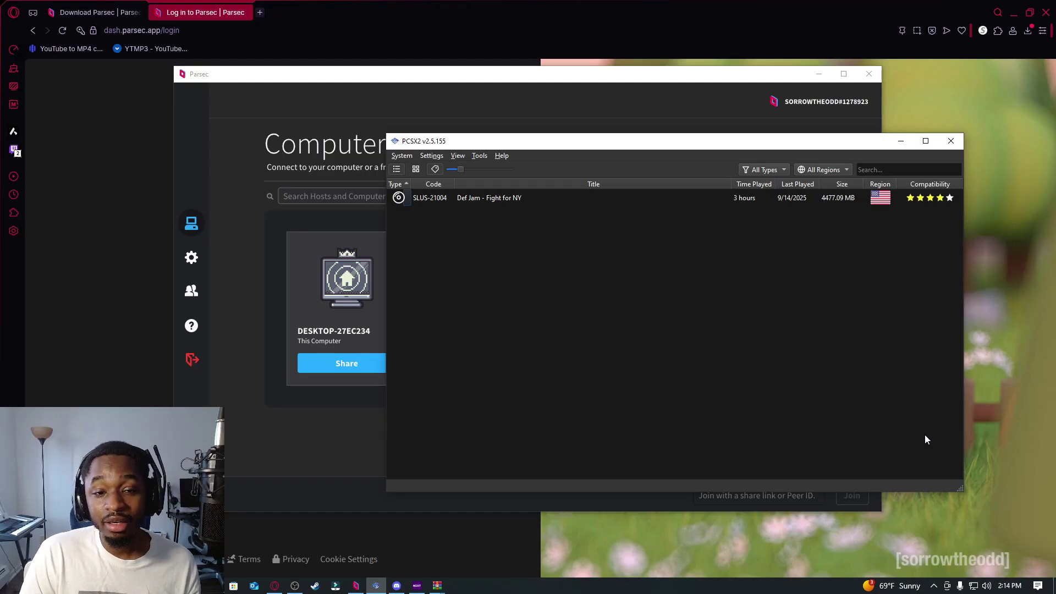